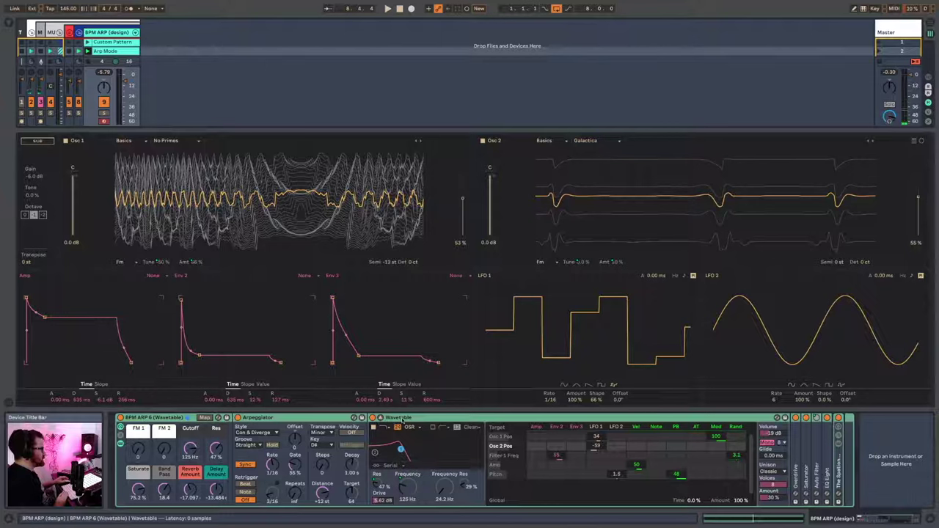
Step: Try faster and slower synced rates on the Arpeggiator, including 1/24 and 1/4, and bring it back to 1/16
left_click(314, 418)
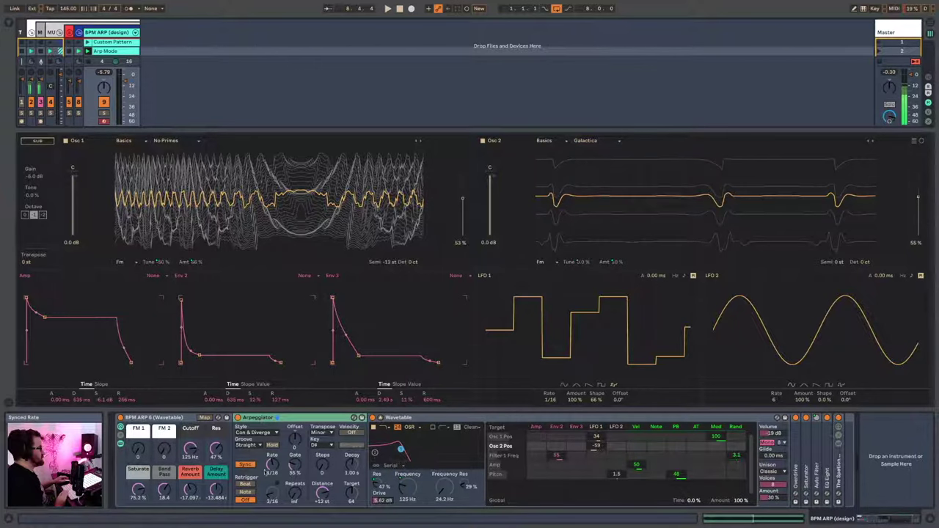
left_click_drag(272, 464, 272, 480)
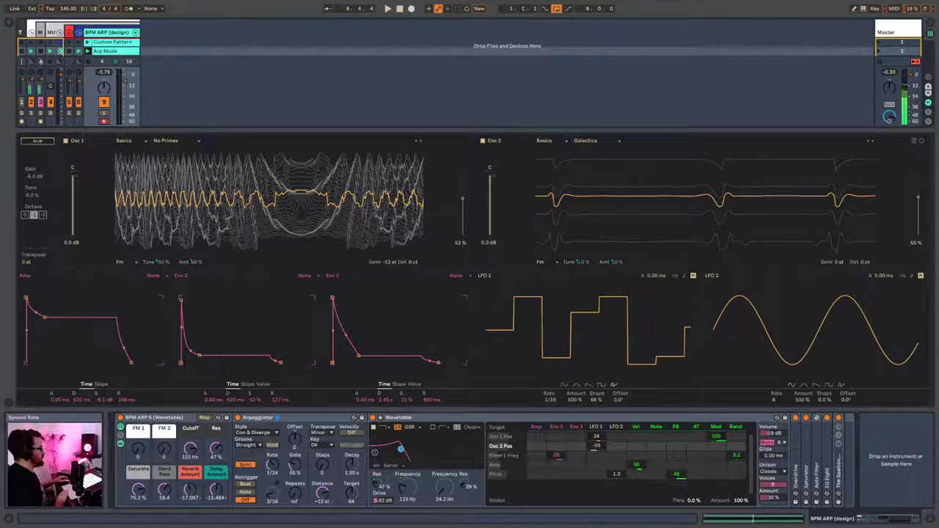
left_click_drag(272, 464, 272, 473)
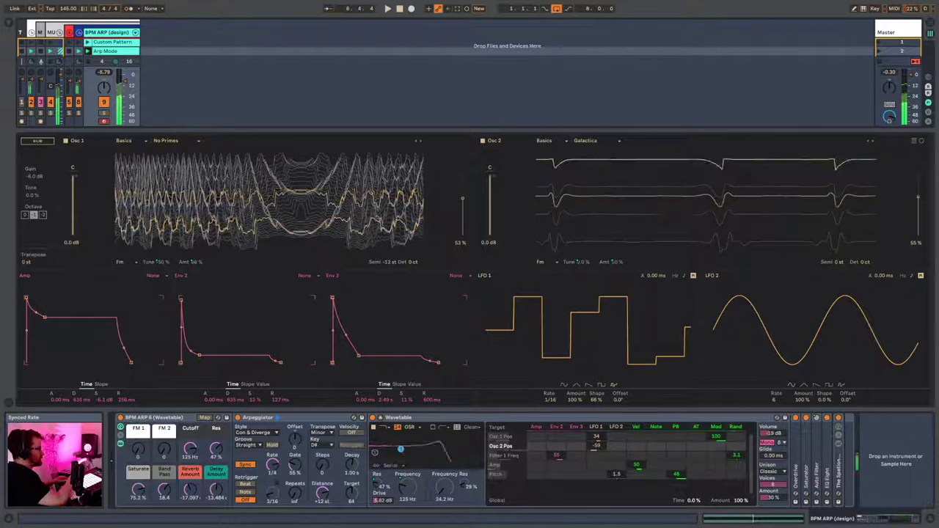
left_click_drag(272, 464, 272, 458)
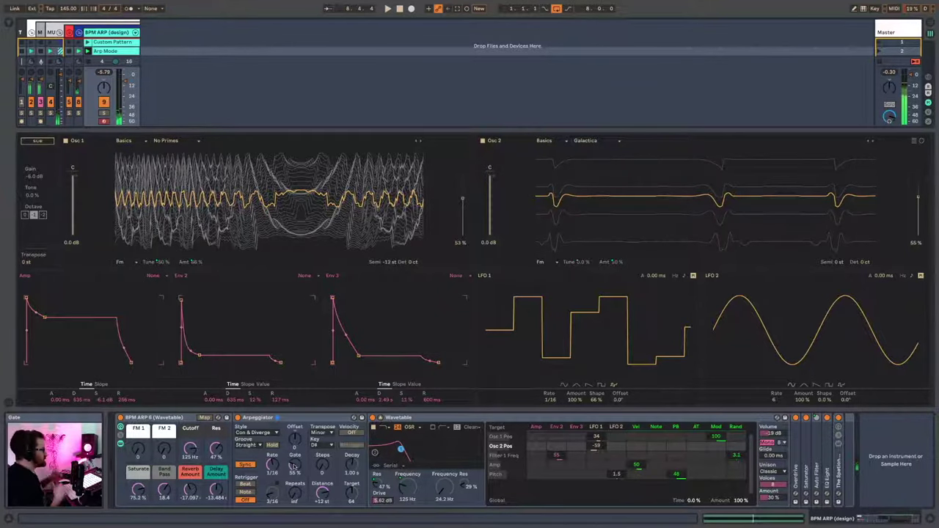
Step: Turn off the Arpeggiator and lower the Reverb Amount and Delay Amount macros to -inf dB
left_click(238, 417)
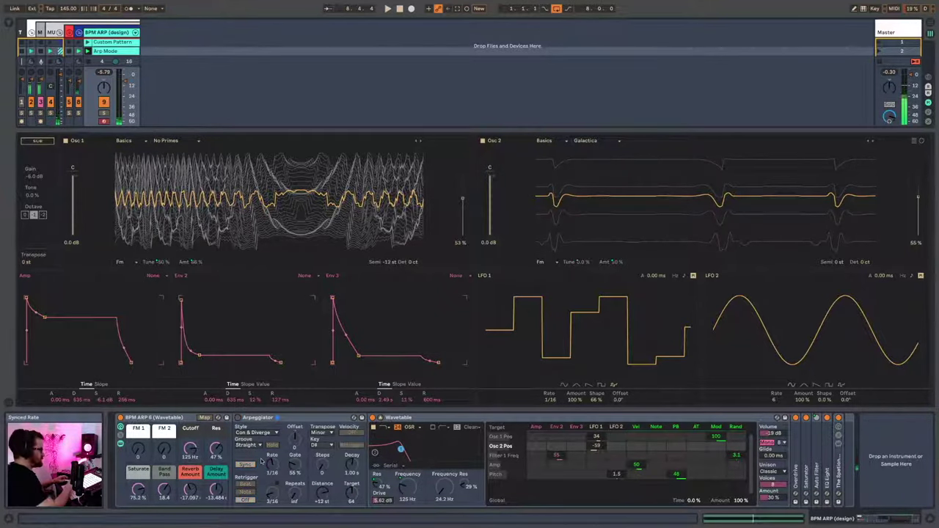
left_click(193, 495)
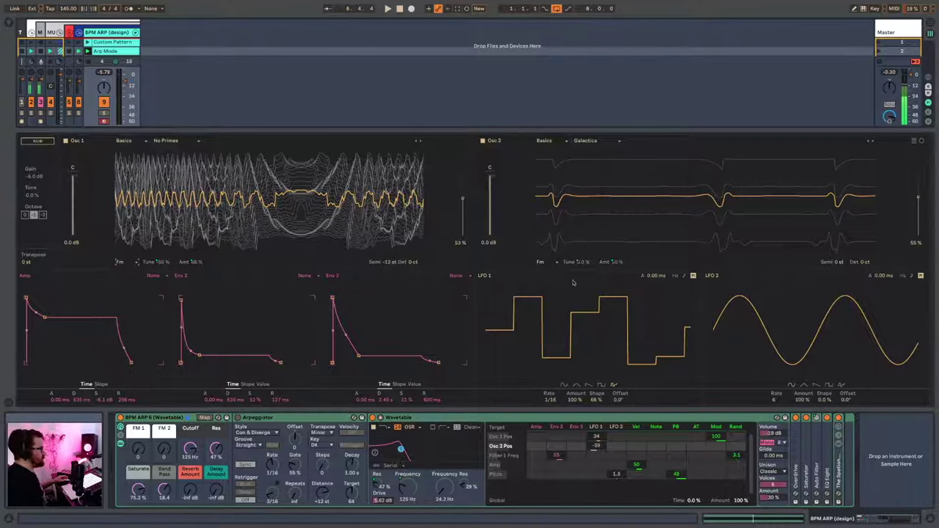
Step: Set the FM 2 macro to 127 and the Cutoff to 127 Hz, with Env 2 modulating the Filter 1 frequency at 75
left_click(540, 263)
left_click(541, 262)
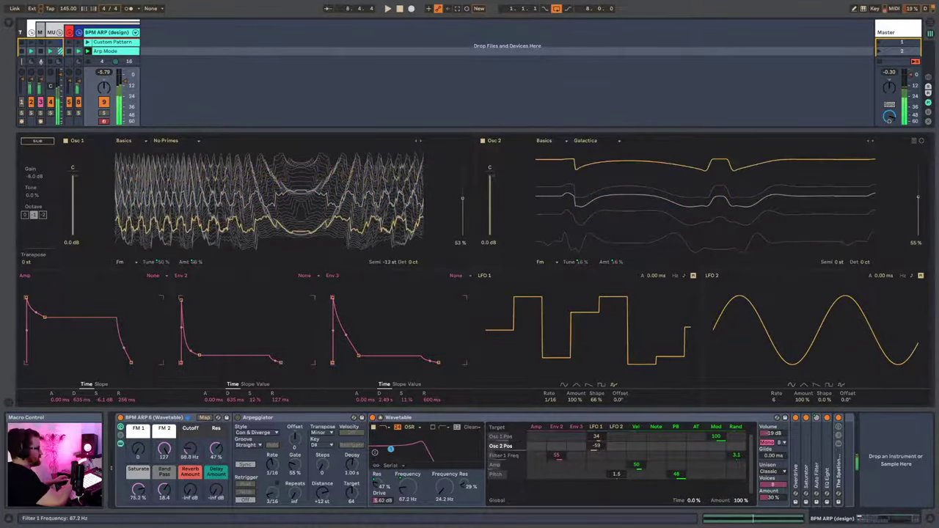
mouse_move(187, 451)
left_mouse_down()
mouse_move(187, 465)
mouse_move(187, 450)
left_mouse_up()
left_click(392, 449)
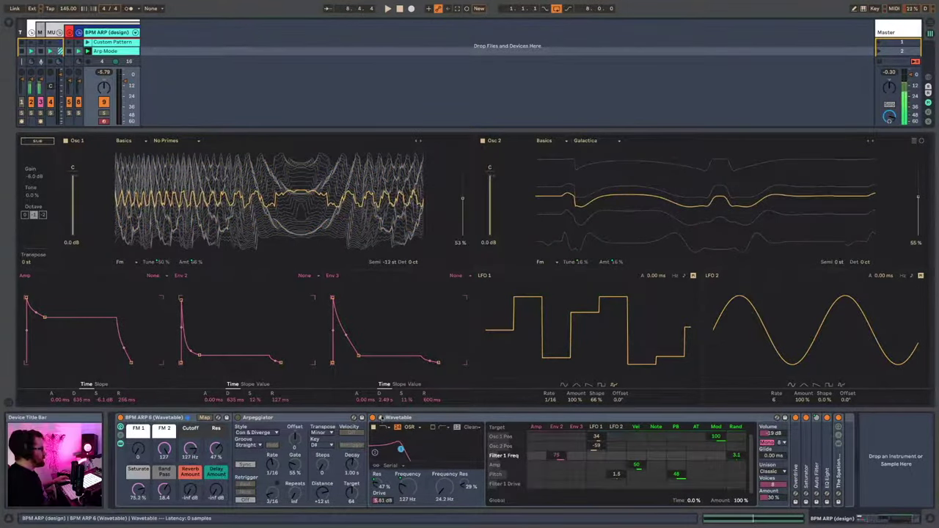
Step: Collapse the expanded Wavetable view, fold the device, and turn the Arpeggiator back on
left_click(381, 418)
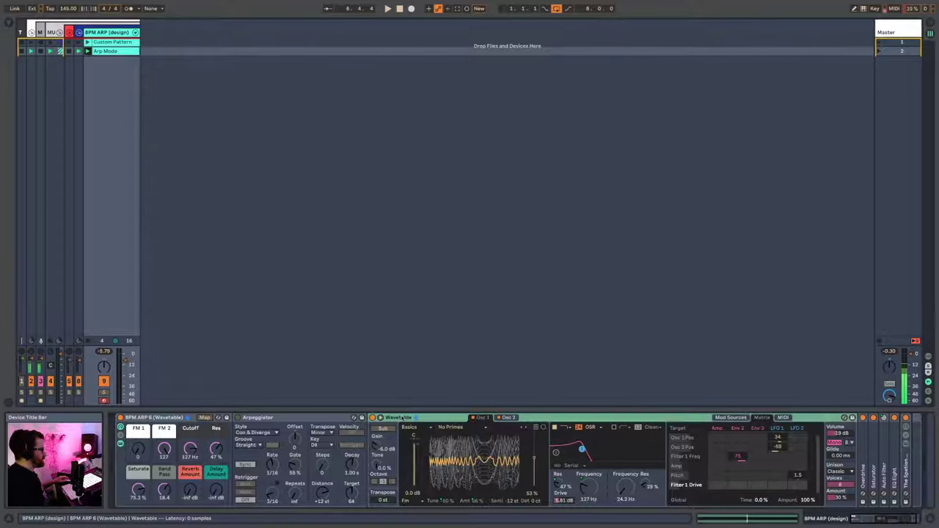
double_click(396, 417)
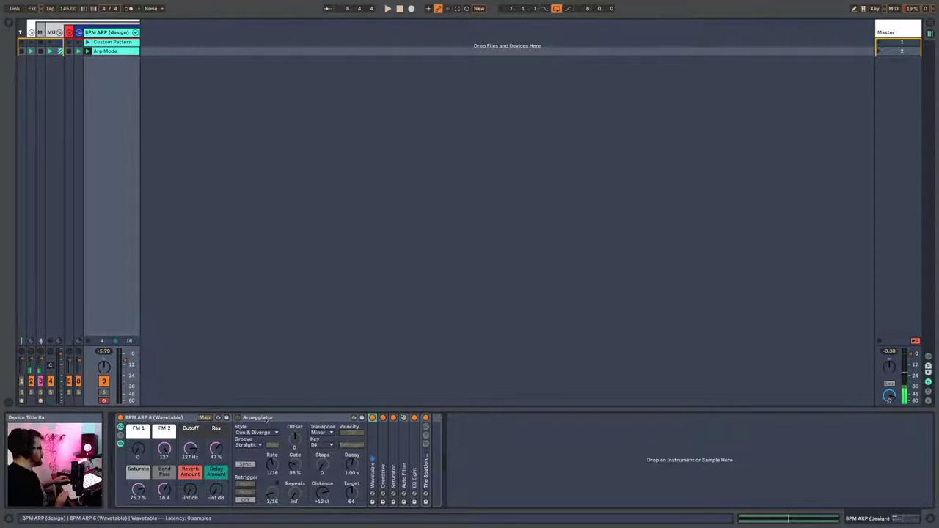
left_click(258, 417)
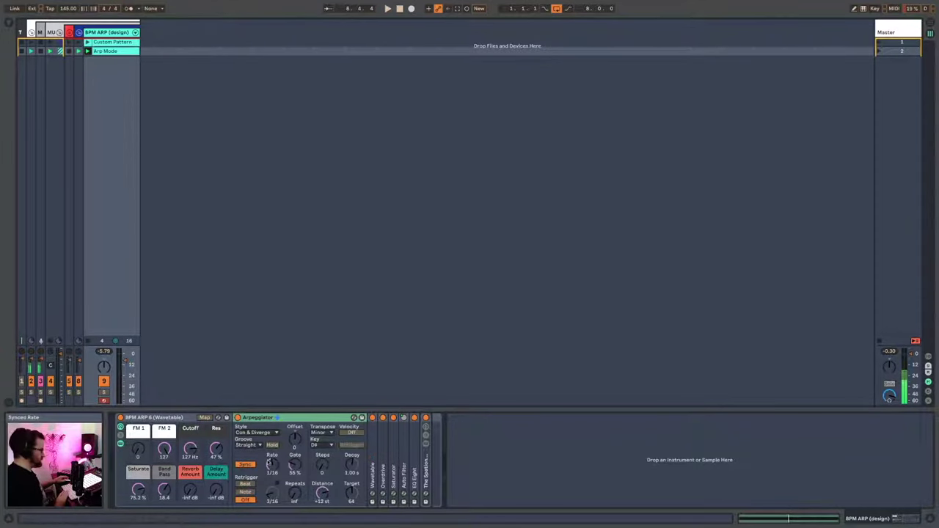
Step: Switch the Arpeggiator rate from synced to Free mode and set it to 43.5 ms
mouse_move(270, 463)
left_mouse_down()
mouse_move(270, 453)
mouse_move(270, 465)
left_mouse_up()
left_click(244, 465)
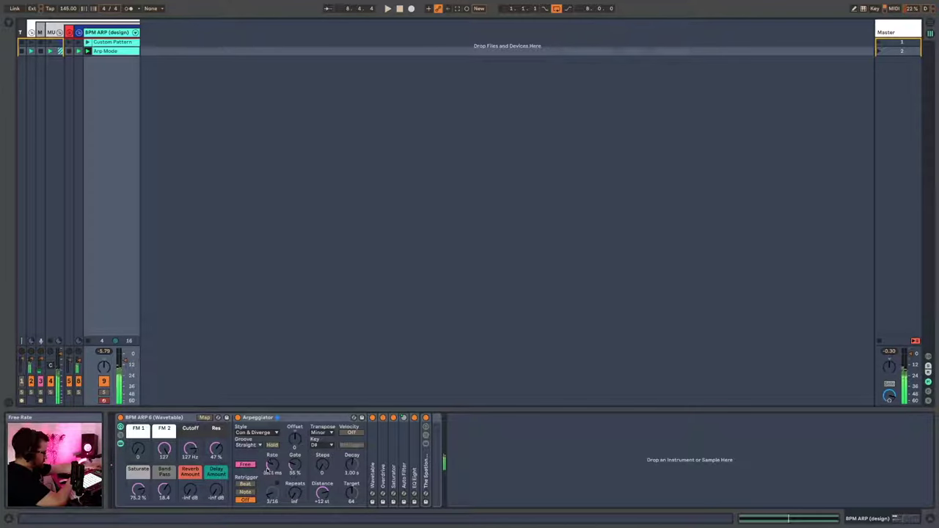
mouse_move(272, 464)
left_mouse_down()
mouse_move(272, 454)
mouse_move(269, 462)
left_mouse_up()
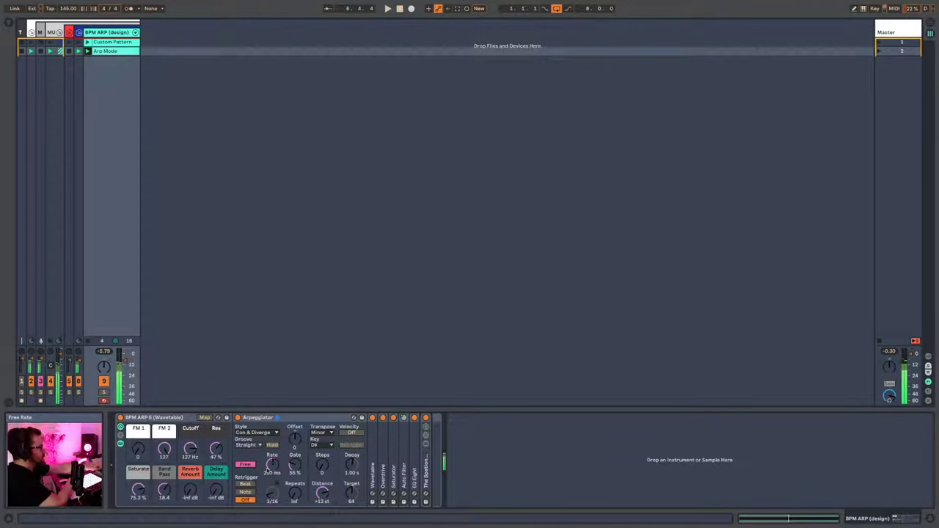
left_click_drag(268, 469, 268, 477)
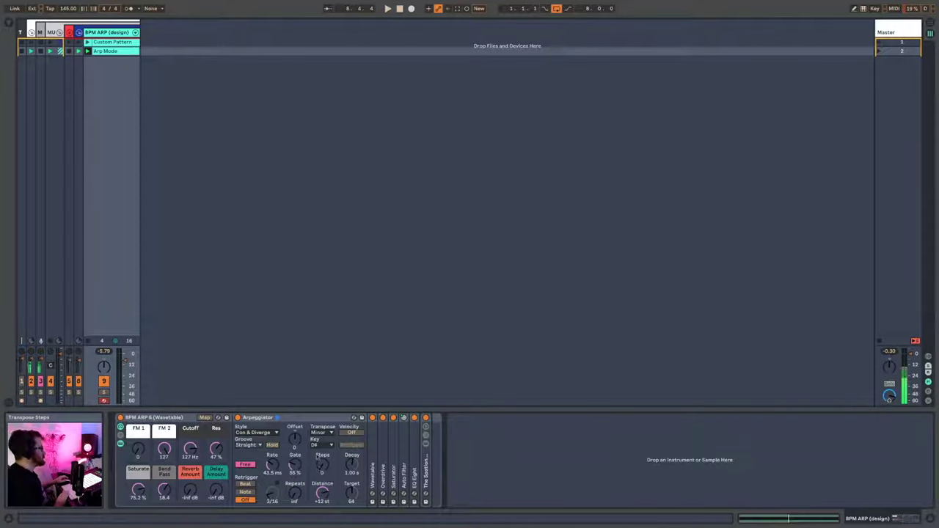
left_click(276, 418)
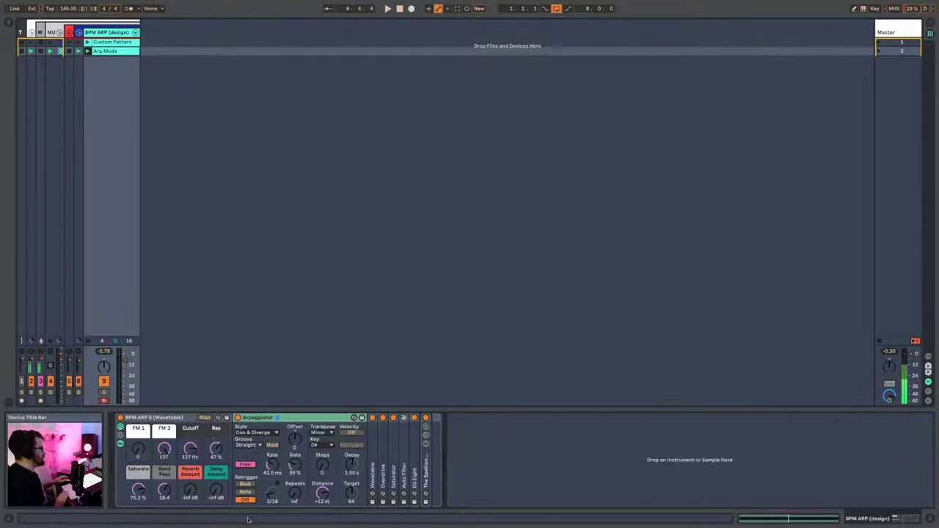
Step: Open the notes of the Custom Pattern clip, play it back, and return to the device chain
left_click(105, 43)
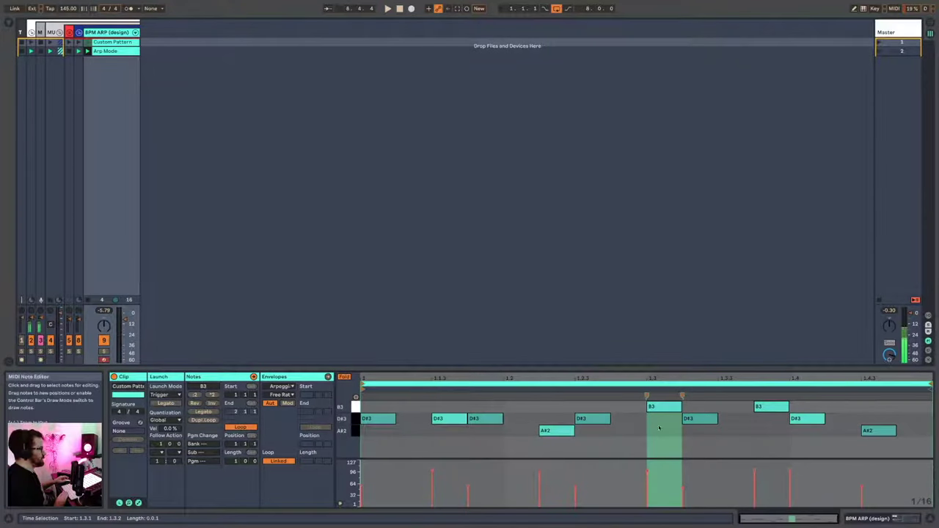
key("space")
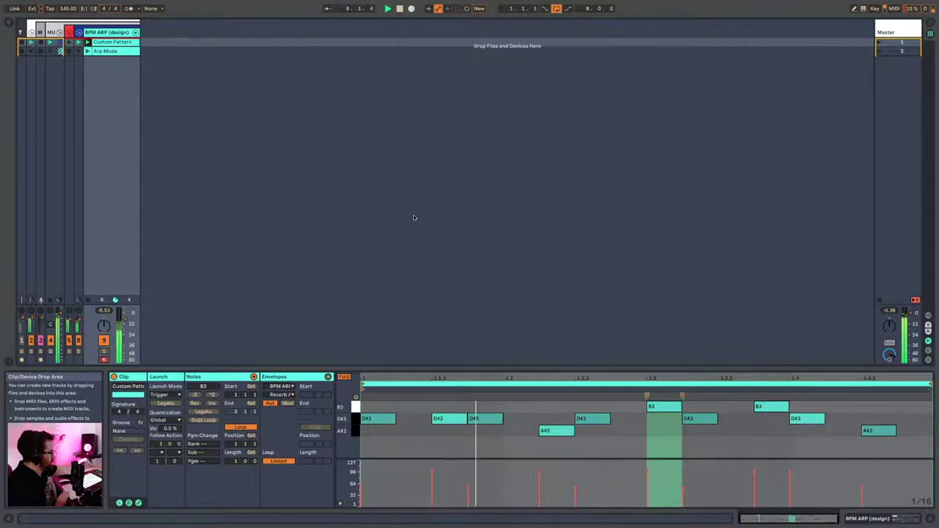
key("shift+Tab")
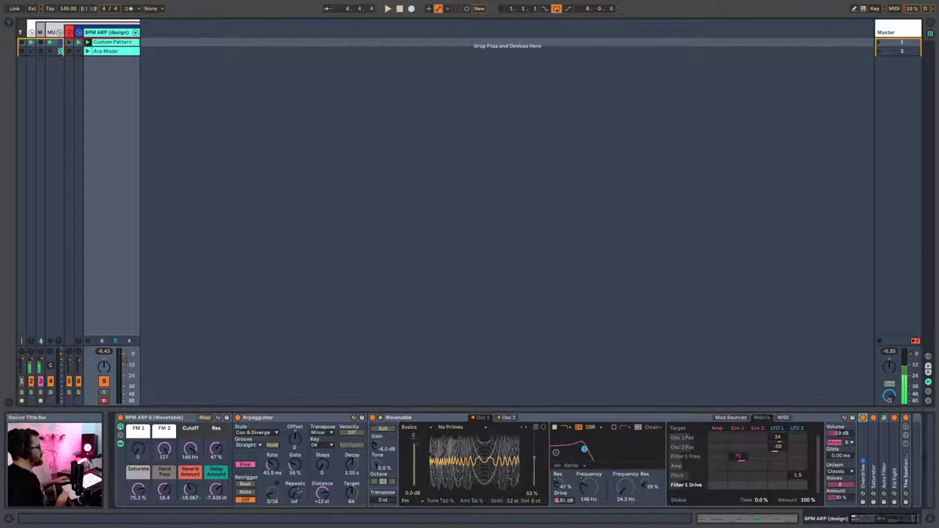
Step: Set the Arpeggiator's transpose steps to 2 and distance to +4 st, and sweep its free rate, ending at 77.4 ms
left_click_drag(322, 468, 322, 453)
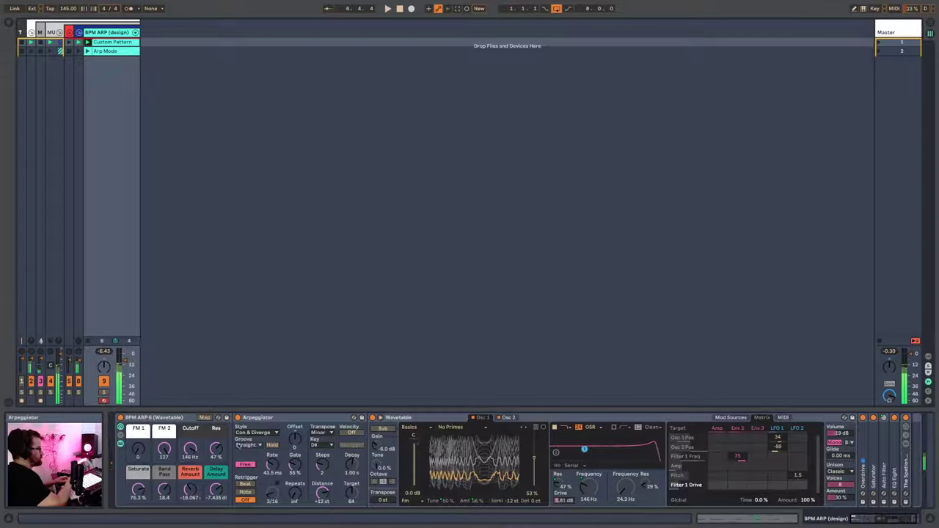
left_click_drag(273, 465, 272, 441)
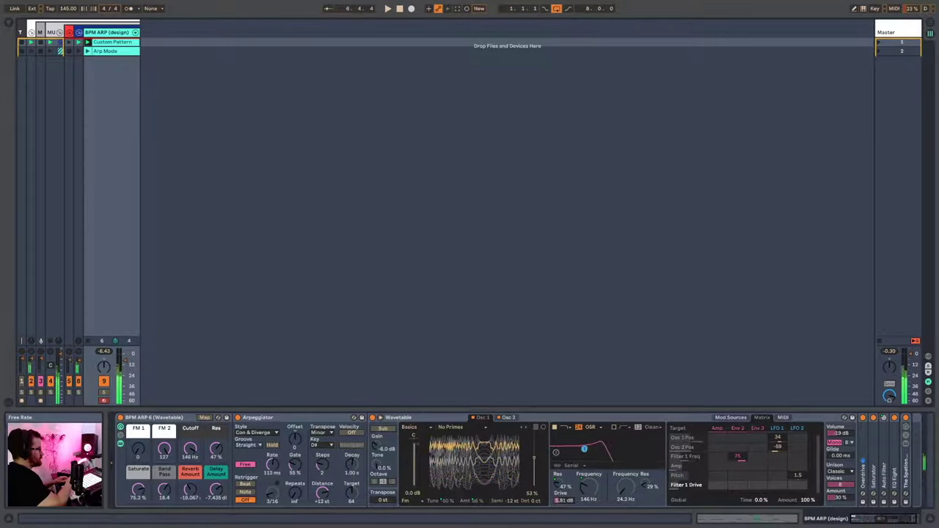
left_click_drag(322, 492, 321, 507)
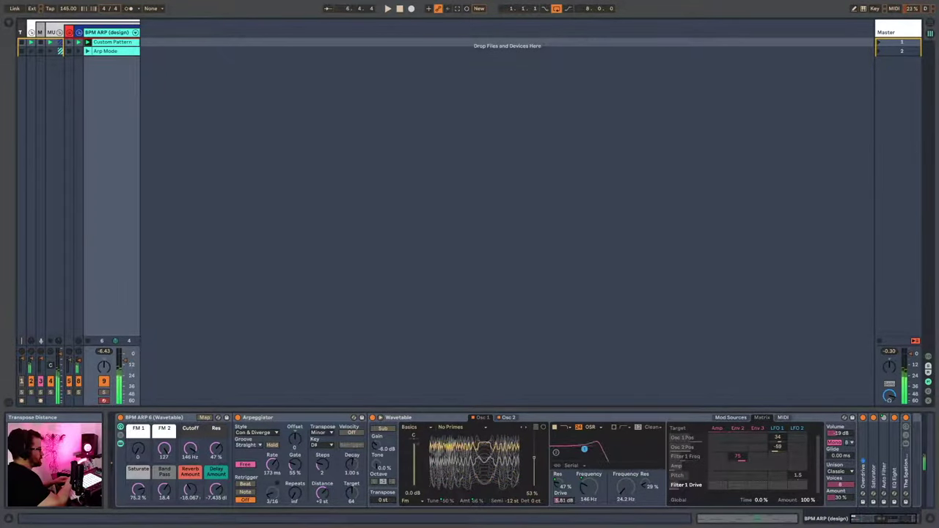
left_click_drag(272, 467, 272, 470)
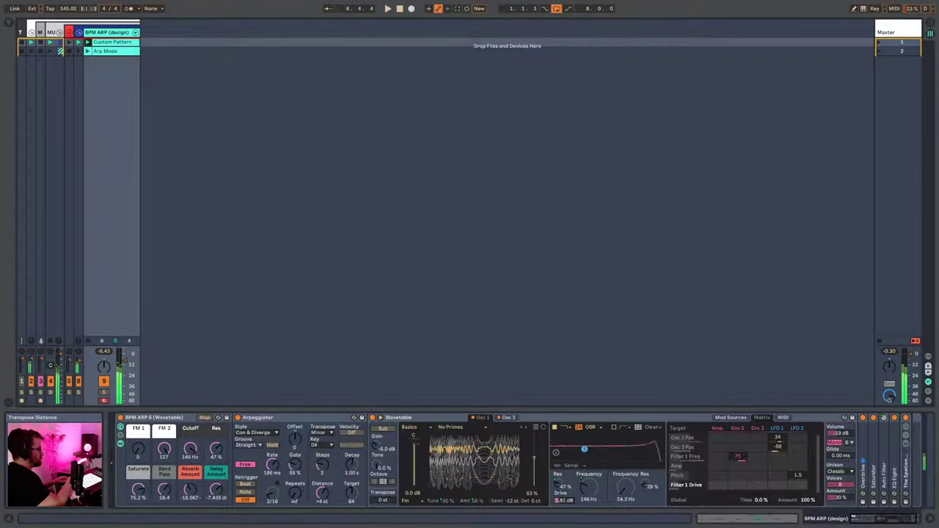
left_click_drag(272, 469, 272, 462)
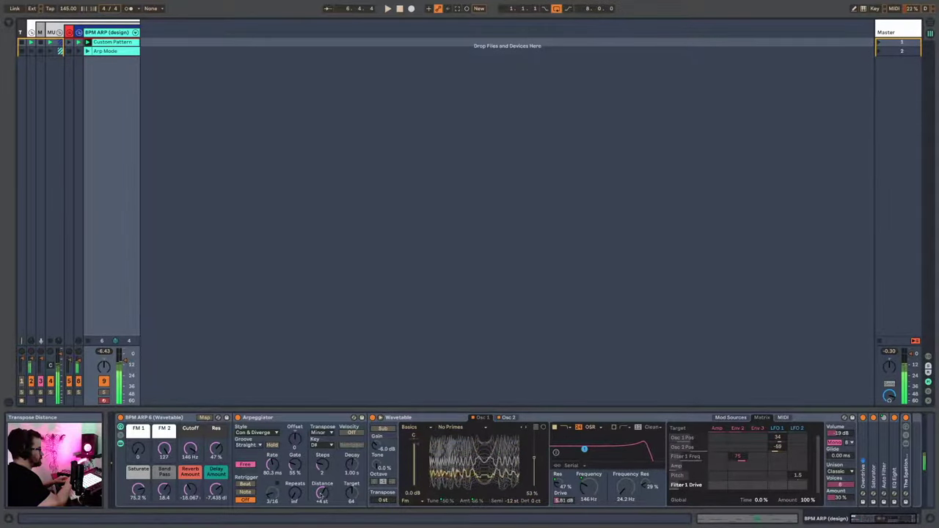
left_click_drag(269, 463, 269, 484)
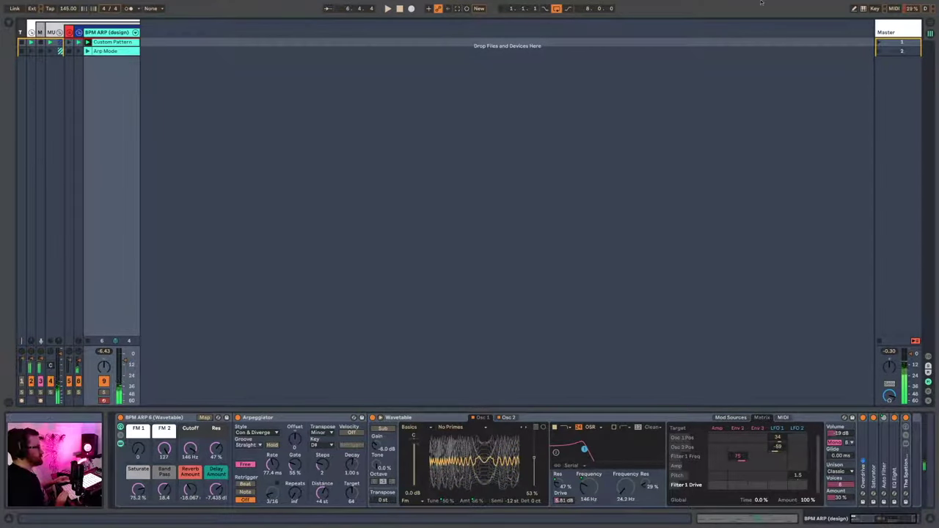
left_click(930, 24)
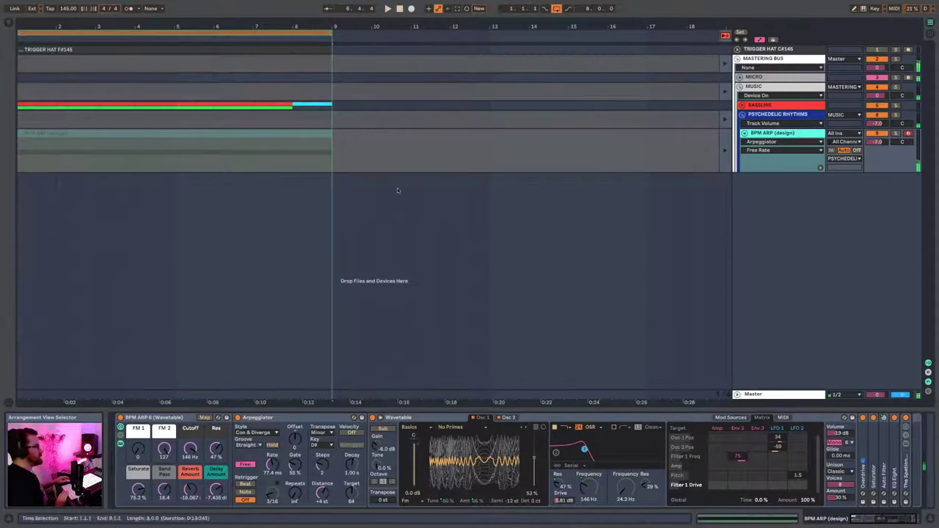
left_click(930, 34)
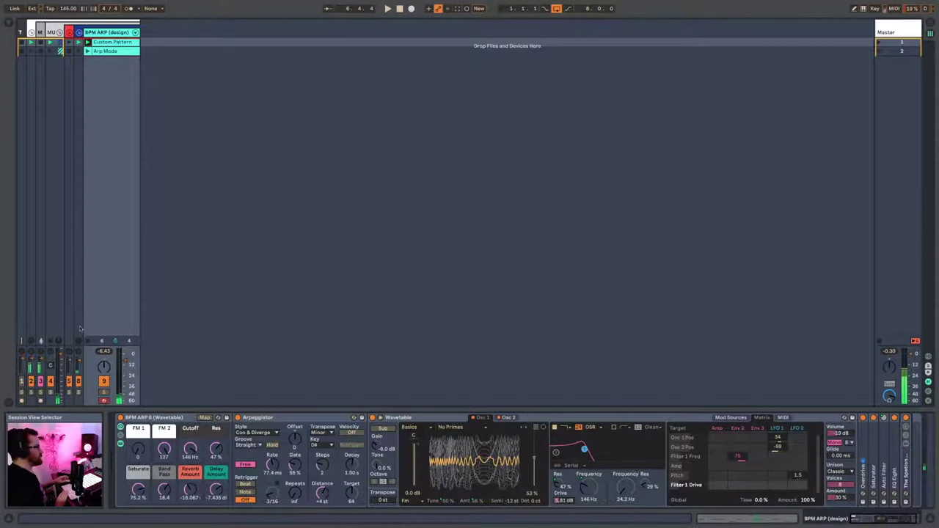
Step: Open the Arp Mode clip, duplicate its loop to 16 bars, delete the notes after bar 4, and toggle note folding
left_click(117, 50)
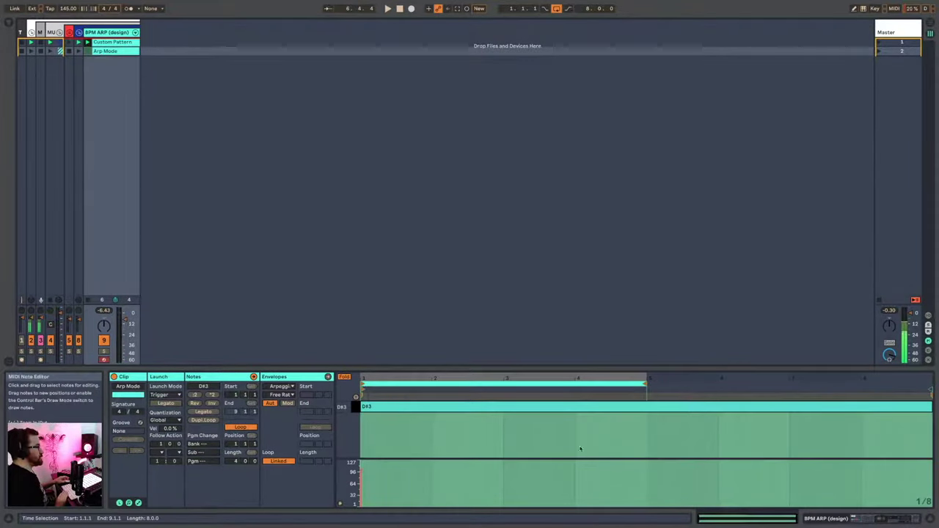
left_click(414, 414)
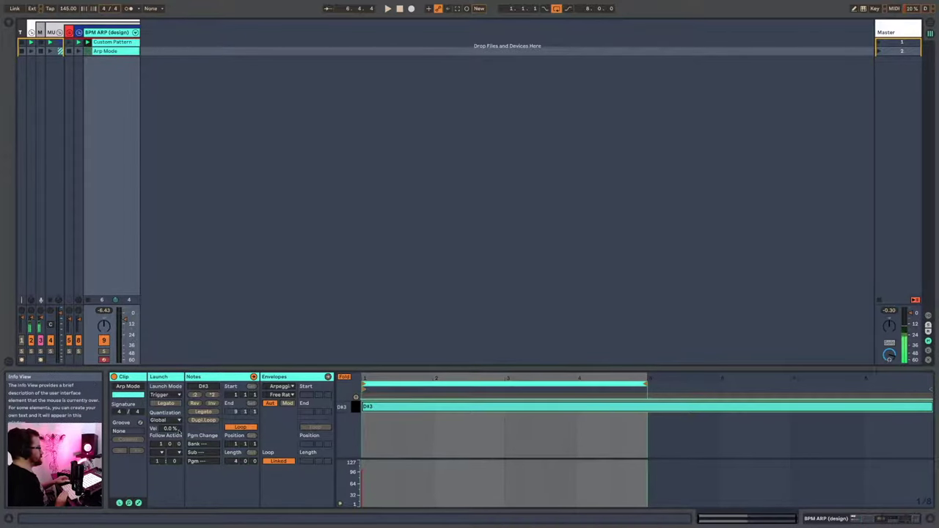
left_click(203, 420)
left_click(203, 420)
left_click_drag(828, 432, 548, 408)
key("Delete")
left_click(344, 378)
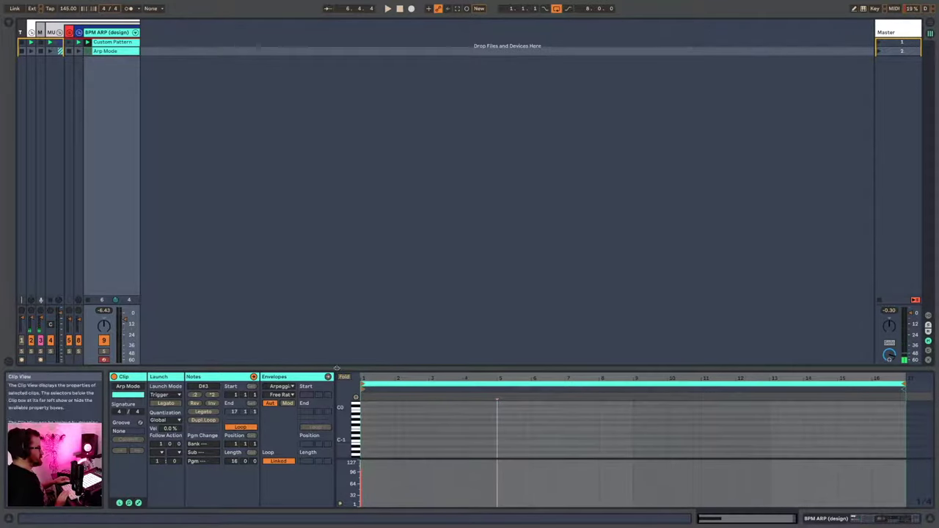
Step: Enlarge the note editor, duplicate the D#3 note as a C#3 note from bar 5, and duplicate again for the following bars
left_click_drag(338, 367, 338, 251)
mouse_move(343, 310)
left_mouse_down()
mouse_move(345, 418)
mouse_move(346, 355)
mouse_move(352, 358)
left_mouse_up()
left_click(472, 333)
key("super+d")
mouse_move(526, 326)
left_mouse_down()
mouse_move(635, 328)
mouse_move(526, 344)
left_mouse_up()
key("super+d")
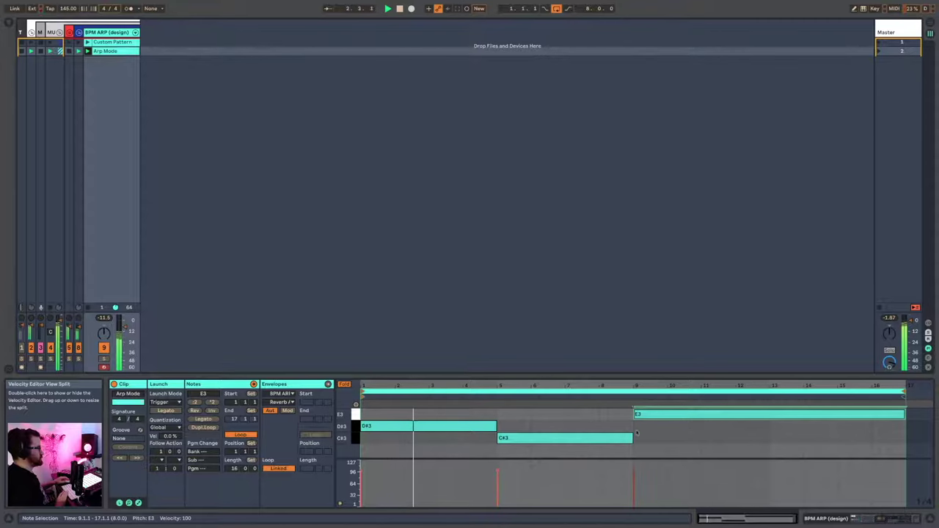
Step: Delete the E3 note starting at bar 9 and shorten the Arp Mode clip's loop to 8 bars
key("Delete")
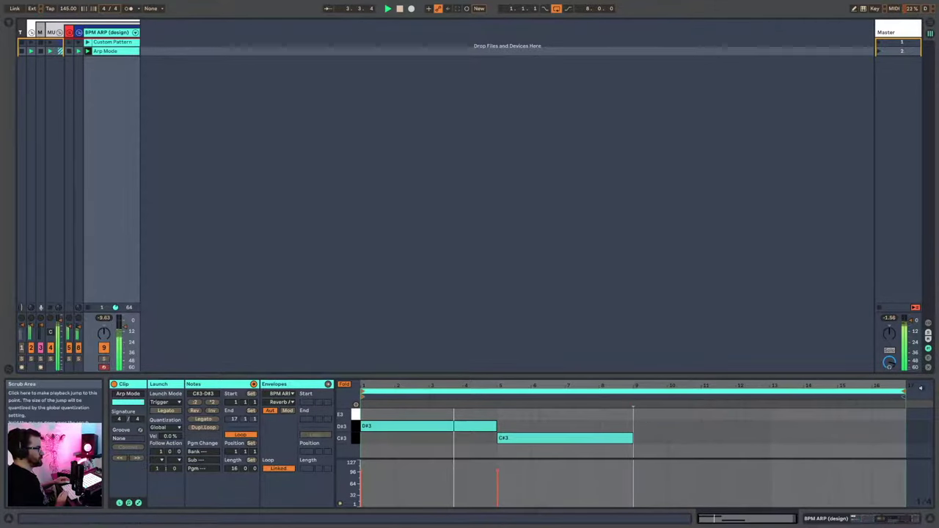
left_click_drag(903, 391, 581, 440)
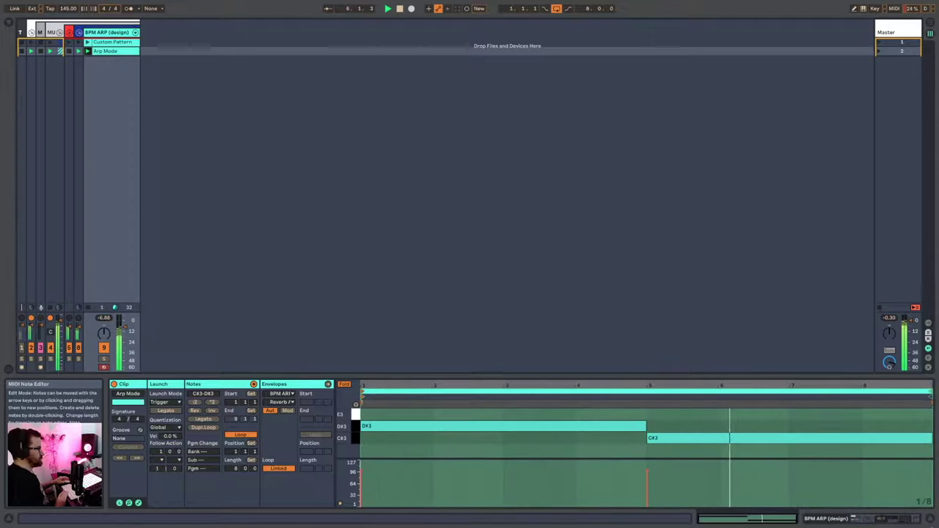
Step: Return to the device chain, examine the Wavetable synth in its expanded view, and collapse it with the Arpeggiator selected
key("shift+Tab")
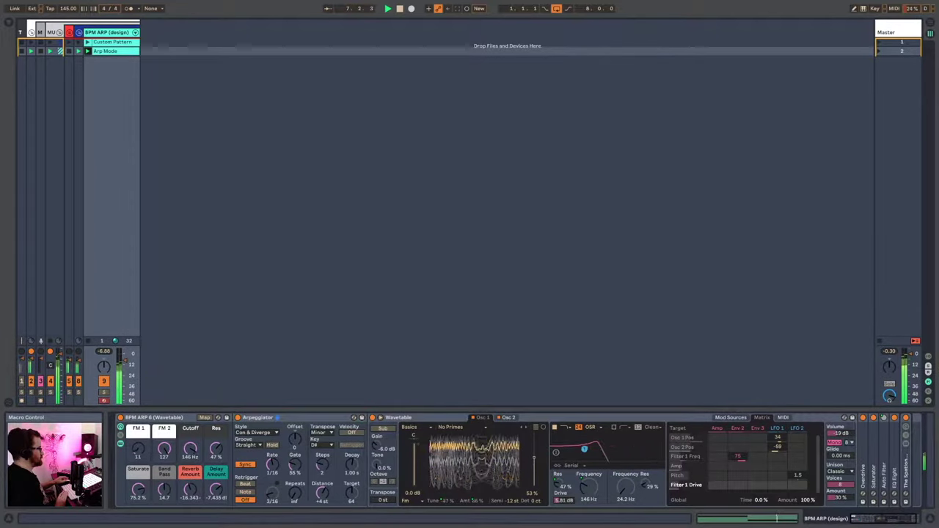
left_click(380, 417)
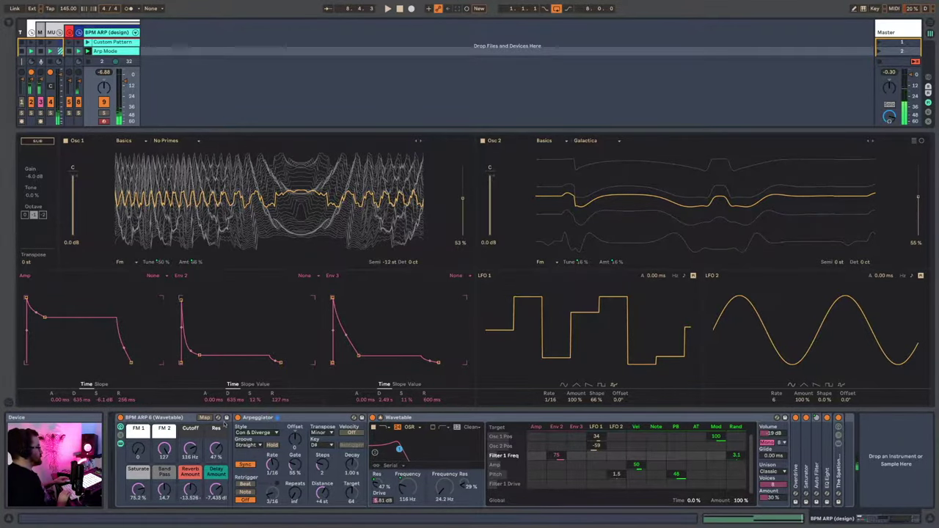
left_click(270, 419)
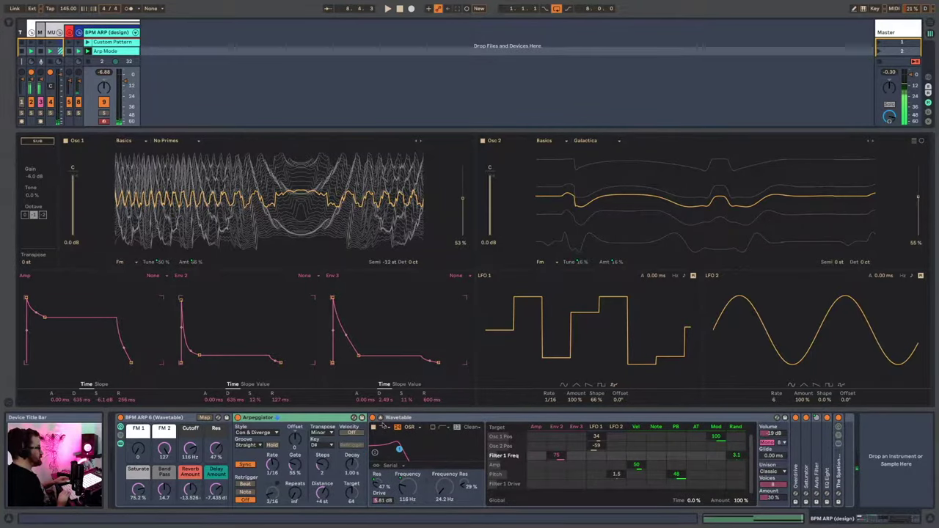
left_click(380, 418)
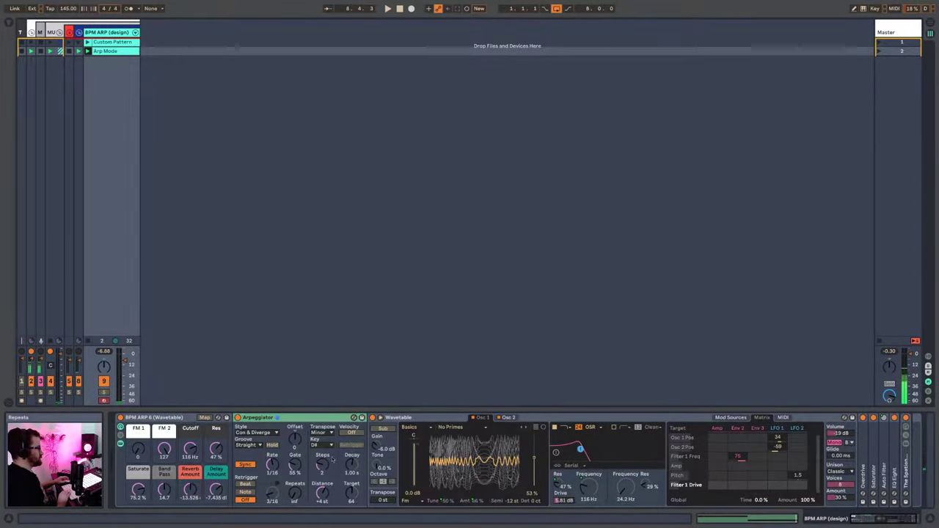